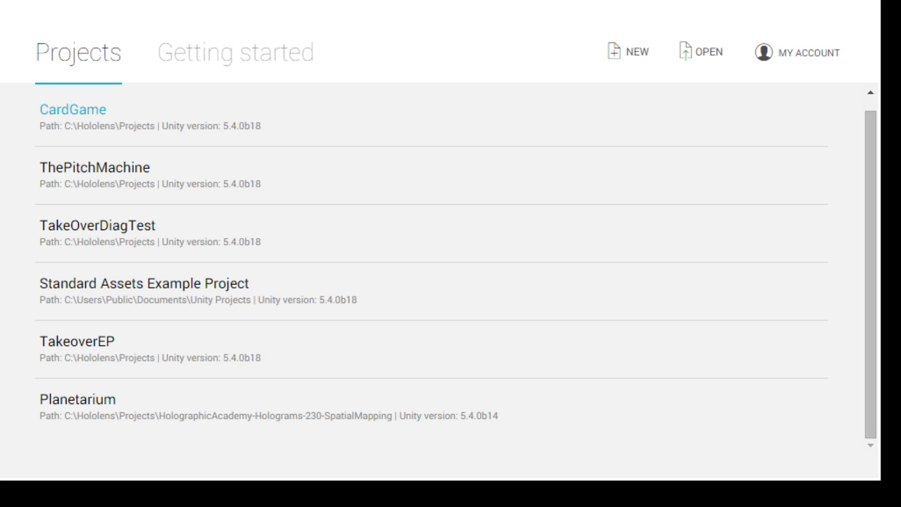
# Step: Create a new 3D project named Tutorial 1 Getting Started in C:\Hololens\Projects
pyautogui.scroll(1, 431, 280)
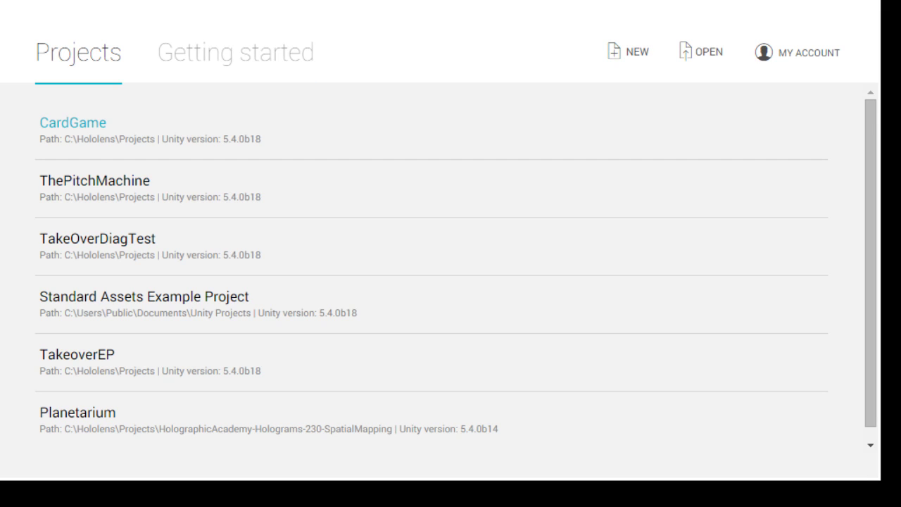
pyautogui.click(628, 52)
pyautogui.moveTo(276, 179); pyautogui.dragTo(163, 178)
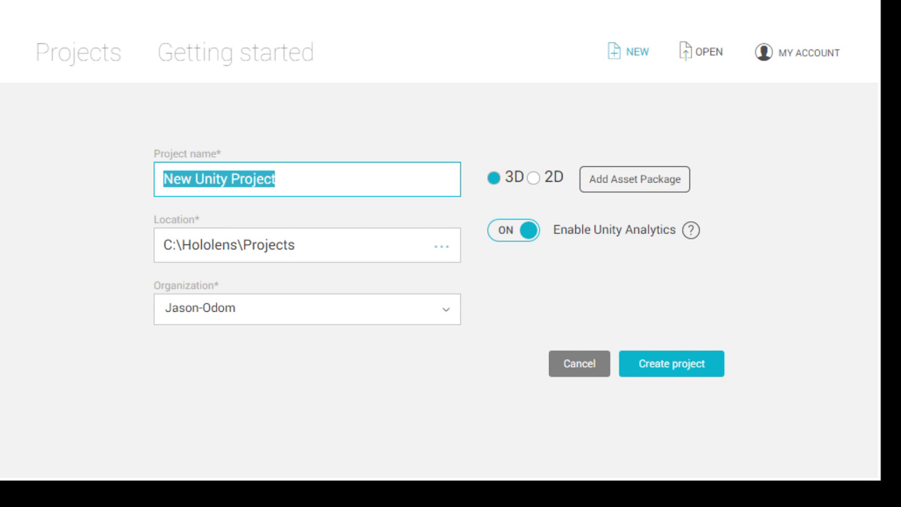
pyautogui.write('Tut')
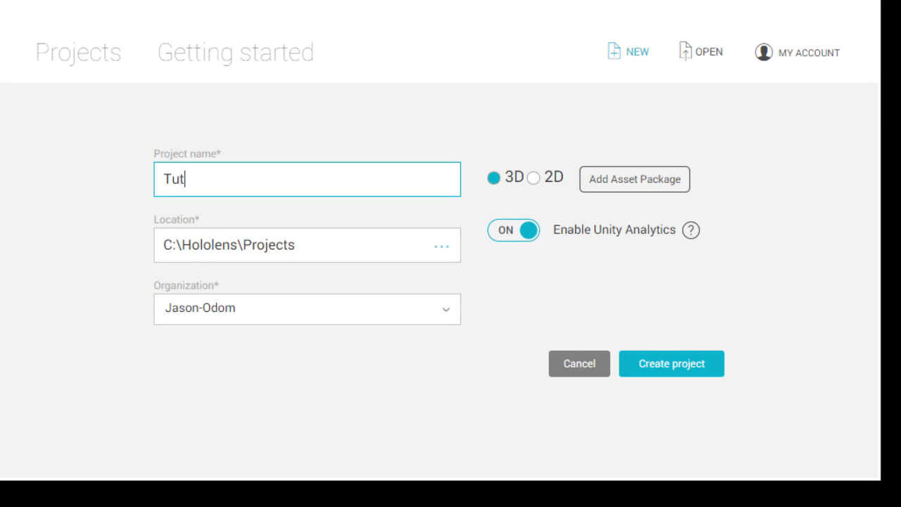
pyautogui.write('orial 1 Getting Starte')
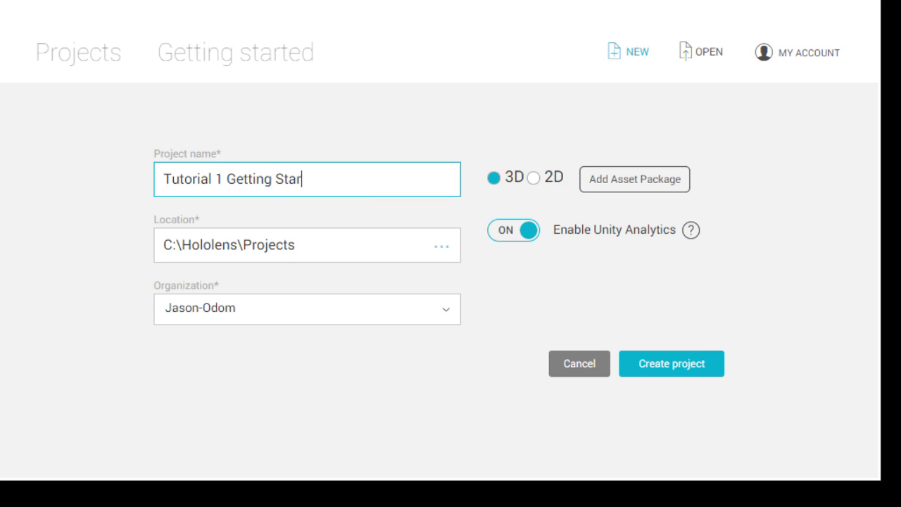
pyautogui.write('d')
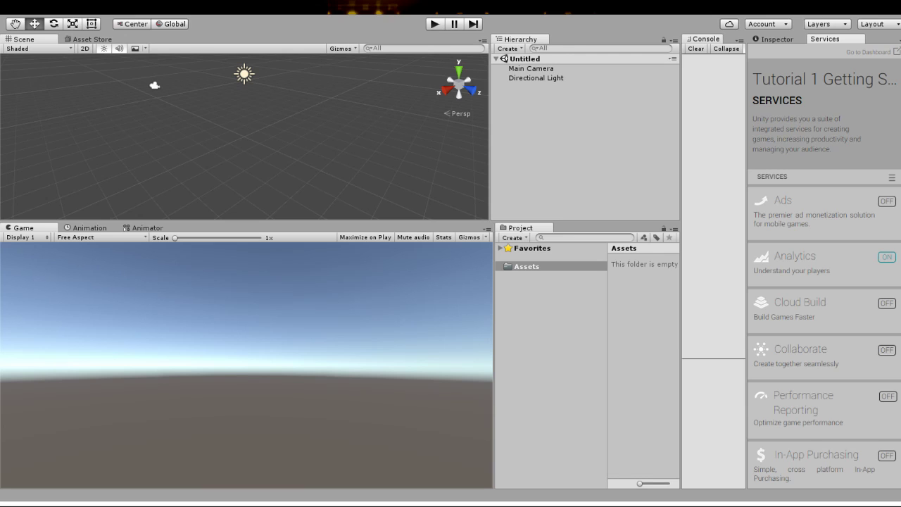
# Step: Look over the default scene, selecting its Main Camera and Directional Light
pyautogui.moveTo(244, 137); pyautogui.dragTo(268, 139, button='middle')
pyautogui.scroll(-1, 244, 137)
pyautogui.scroll(2, 244, 137)
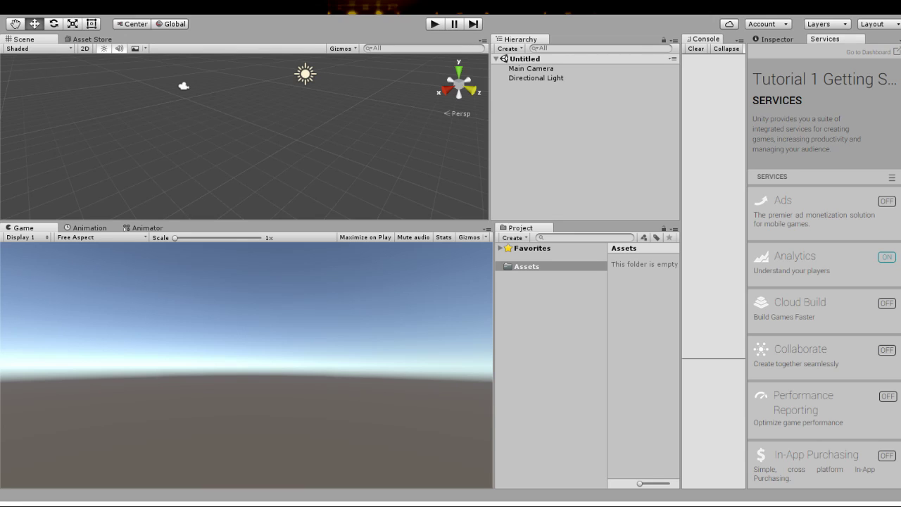
pyautogui.click(531, 68)
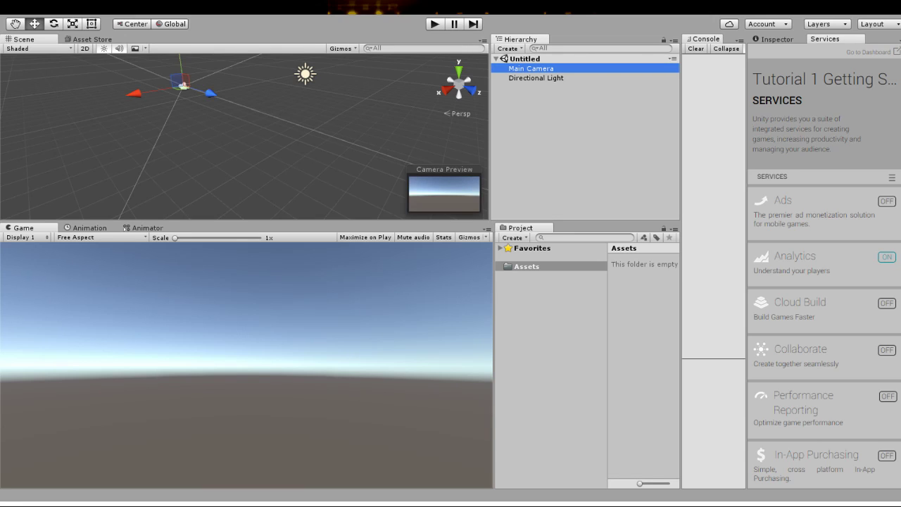
pyautogui.click(305, 74)
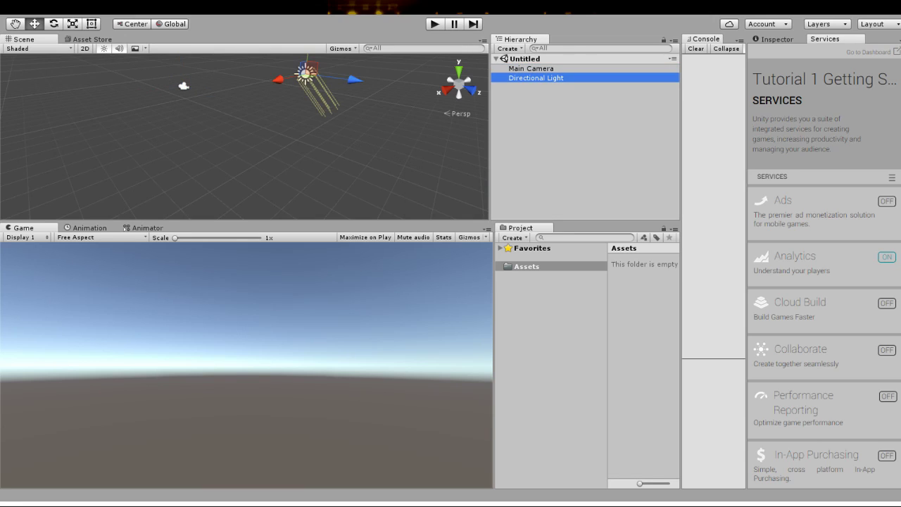
# Step: Move the Main Camera to the origin by setting its Y and Z position to 0
pyautogui.click(531, 68)
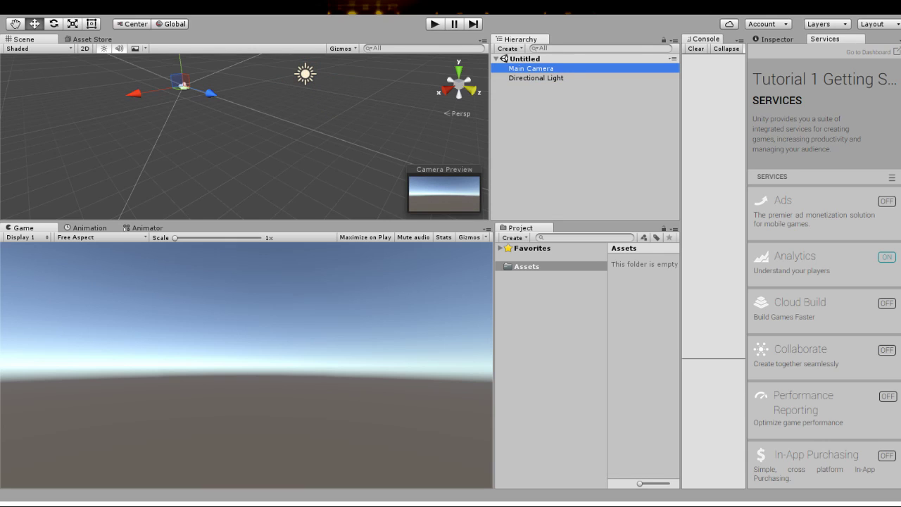
pyautogui.press('f')
pyautogui.click(776, 39)
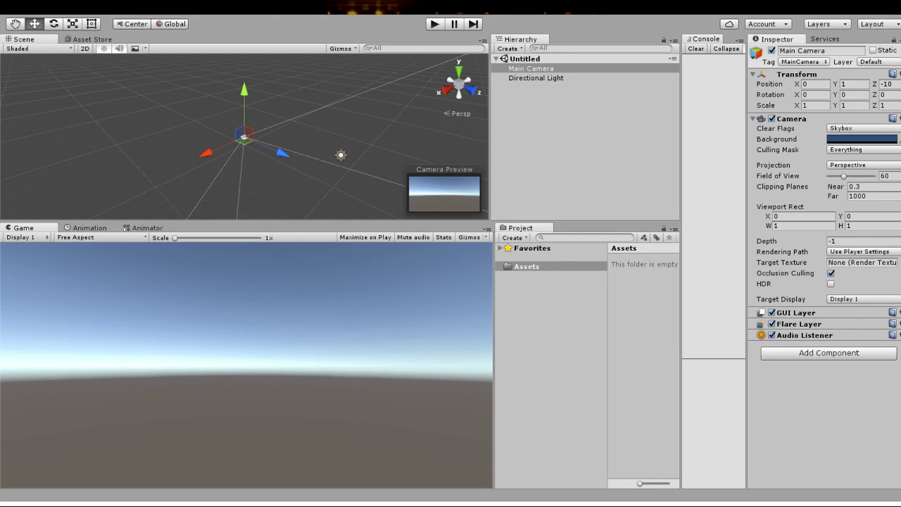
pyautogui.click(853, 84)
pyautogui.write('0')
pyautogui.press('Tab')
pyautogui.write('0')
pyautogui.press('Tab')
# Step: Give the Main Camera a solid black background and set its near clipping plane to 0.85
pyautogui.click(863, 128)
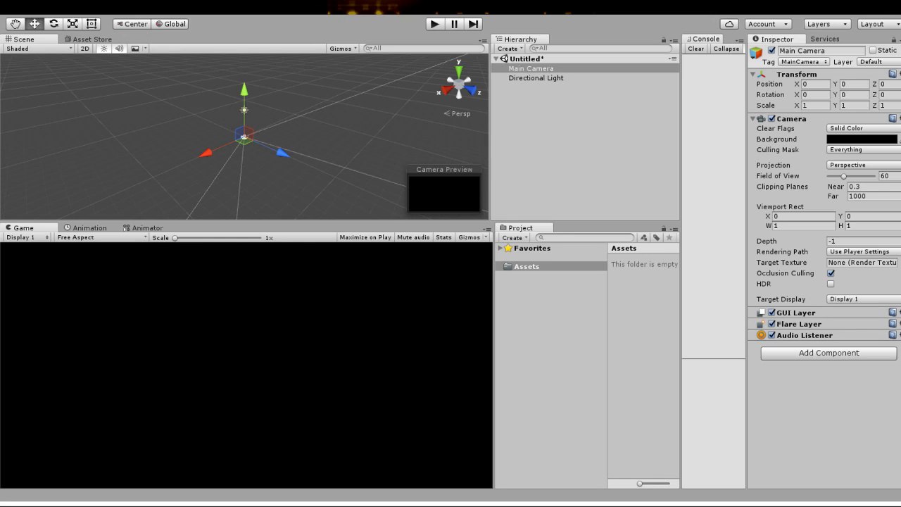
pyautogui.click(861, 139)
pyautogui.click(861, 186)
pyautogui.click(861, 186)
pyautogui.press('BackSpace')
pyautogui.write('85')
pyautogui.press('Tab')
# Step: Add a capsule to the scene and set its Z position to 4
pyautogui.click(535, 77)
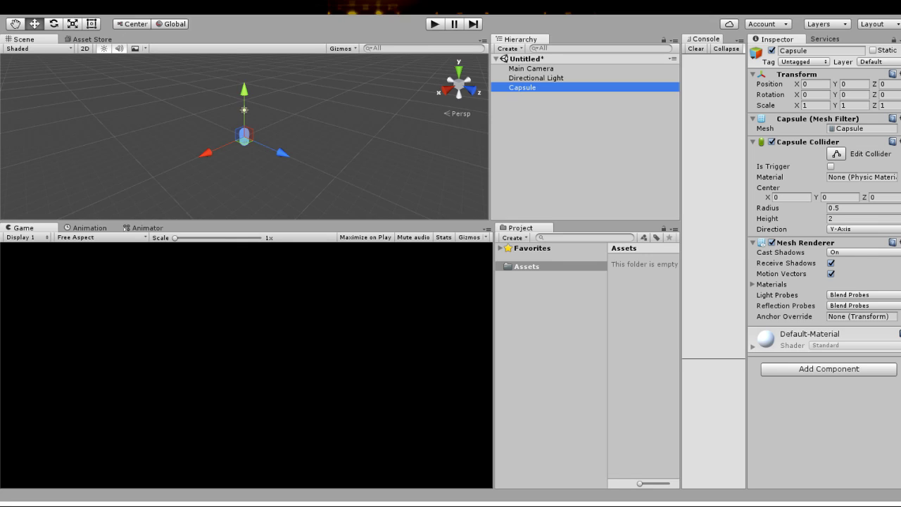
pyautogui.click(888, 84)
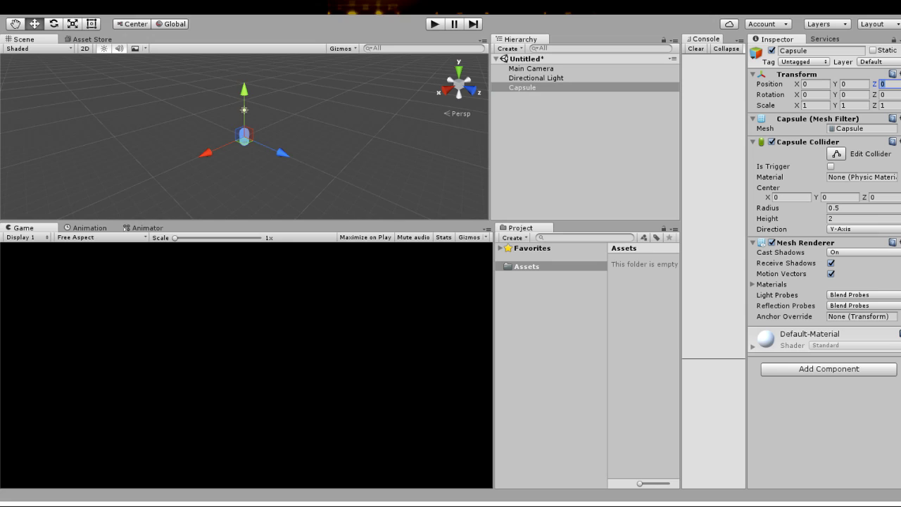
pyautogui.write('4')
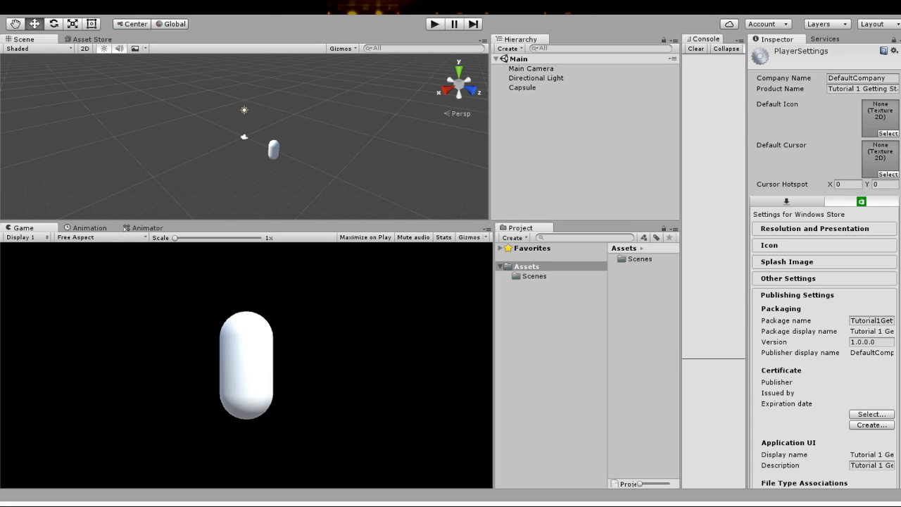
# Step: Enable the SpatialPerception, Bluetooth and Microphone capabilities in the Windows Store publishing settings
pyautogui.scroll(-10, 823, 267)
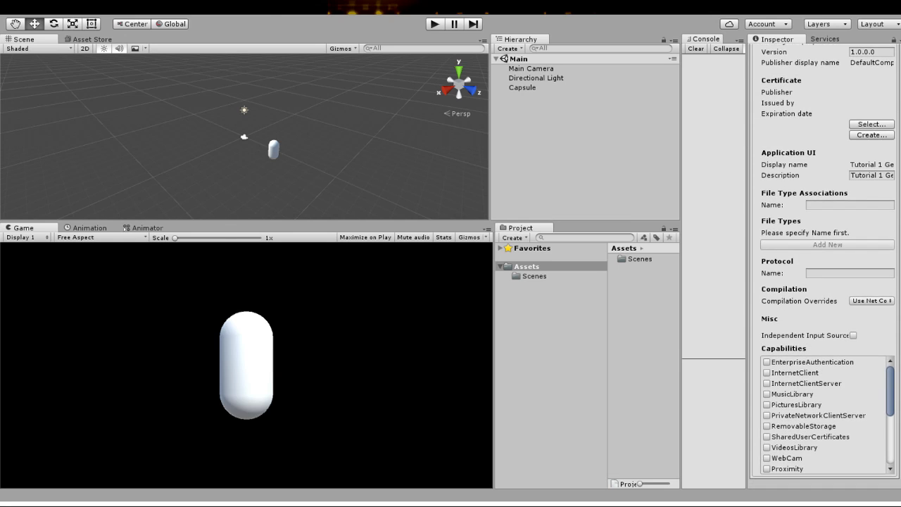
pyautogui.scroll(-5, 824, 415)
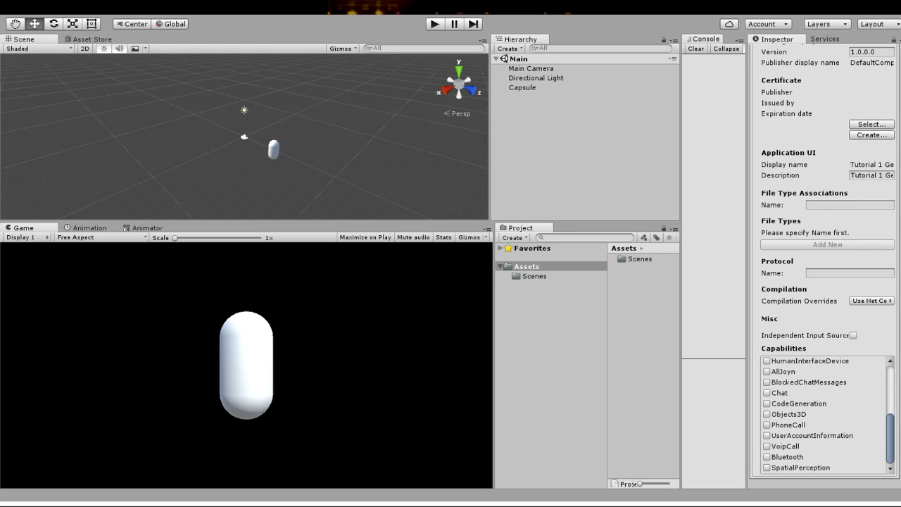
pyautogui.click(767, 467)
pyautogui.click(766, 457)
pyautogui.scroll(5, 823, 414)
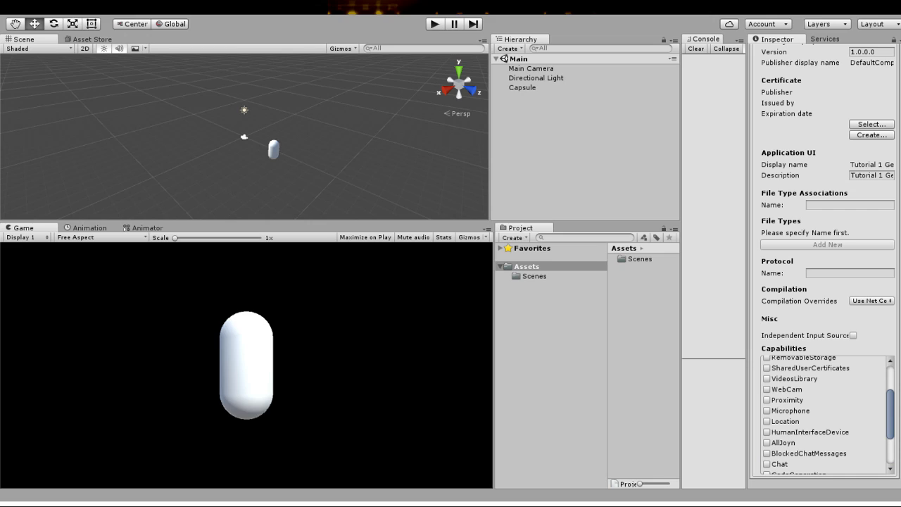
pyautogui.click(766, 410)
pyautogui.scroll(4, 824, 415)
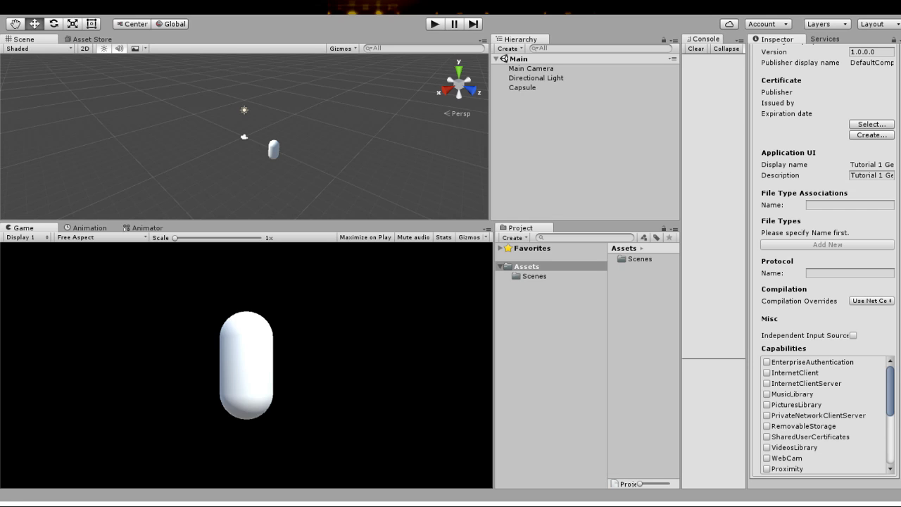
# Step: Enable Virtual Reality Supported in the Other Settings of the Windows Store player settings
pyautogui.scroll(-8, 824, 415)
pyautogui.scroll(6, 825, 266)
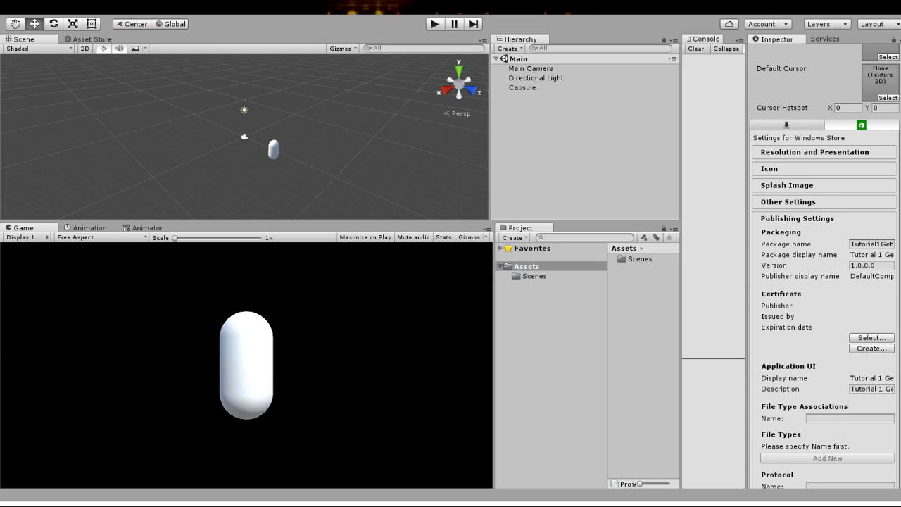
pyautogui.click(787, 202)
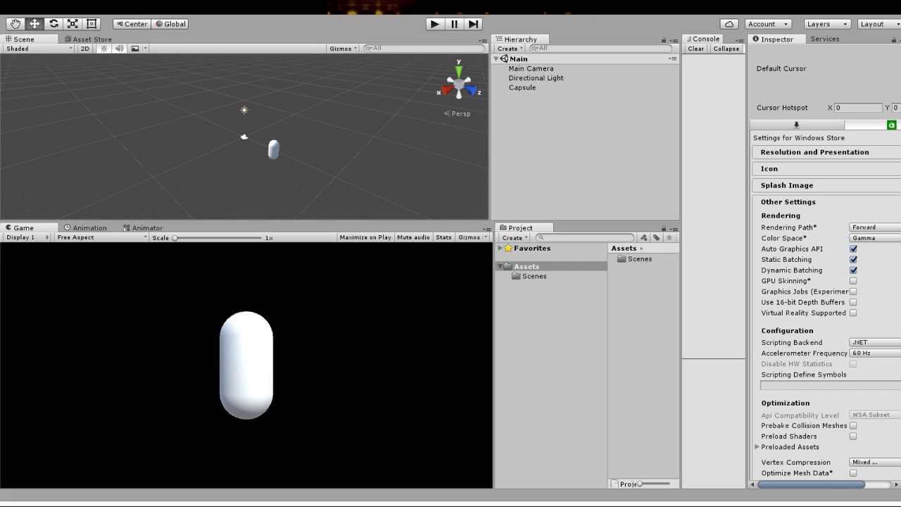
pyautogui.click(852, 312)
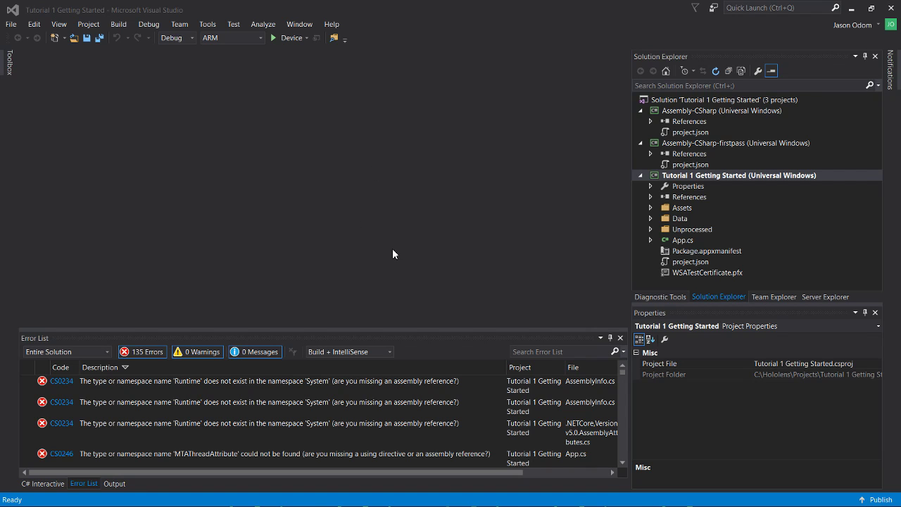
# Step: Switch to the exported solution in Visual Studio and review the errors in the Error List
pyautogui.scroll(-3, 314, 419)
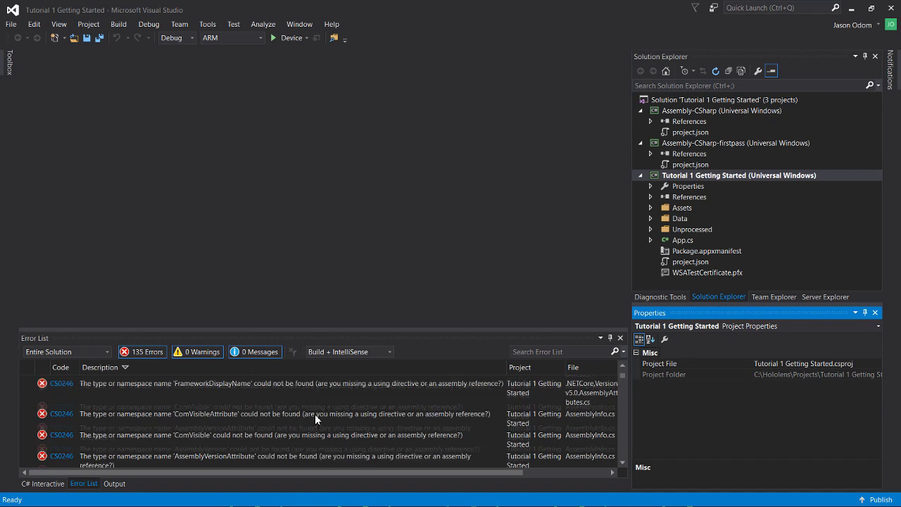
pyautogui.scroll(-8, 314, 414)
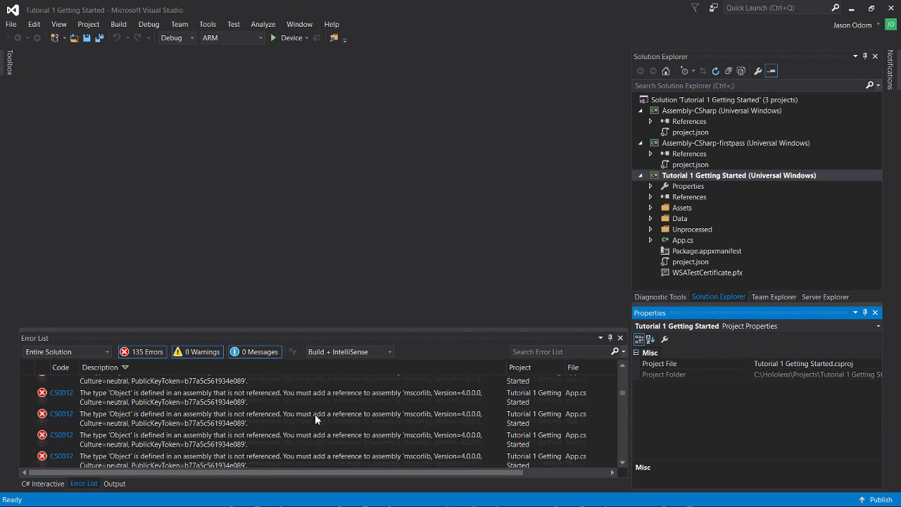
pyautogui.scroll(10, 314, 413)
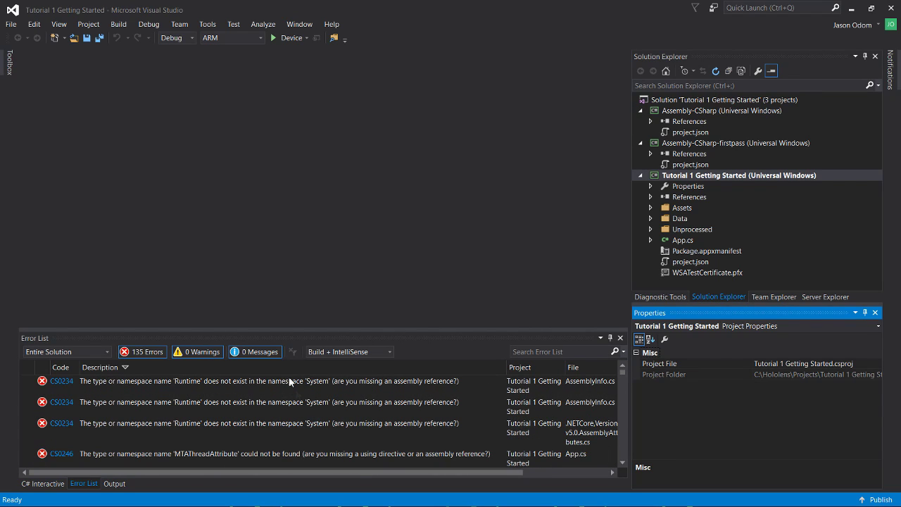
pyautogui.click(288, 334)
pyautogui.hotkey('shift', 'Escape')
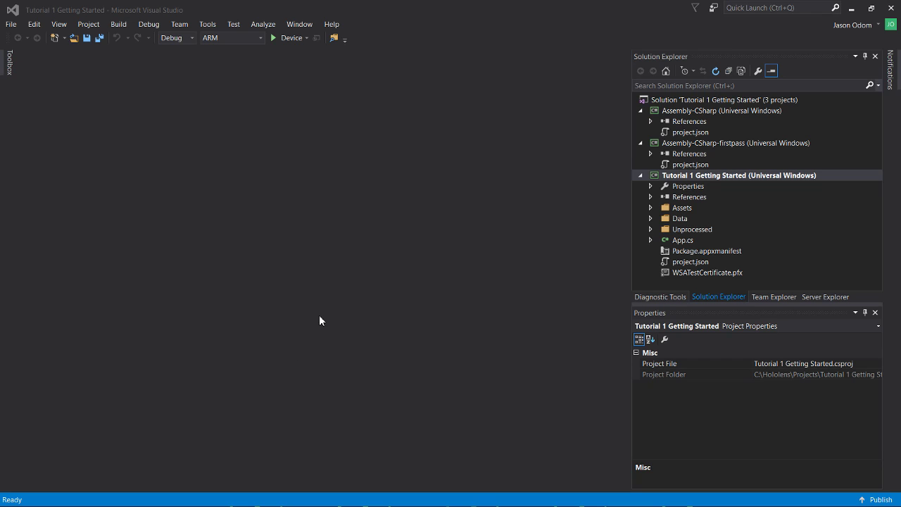
pyautogui.hotkey('ctrl', '\\')
pyautogui.press('e')
pyautogui.scroll(-1, 283, 378)
pyautogui.scroll(1, 290, 411)
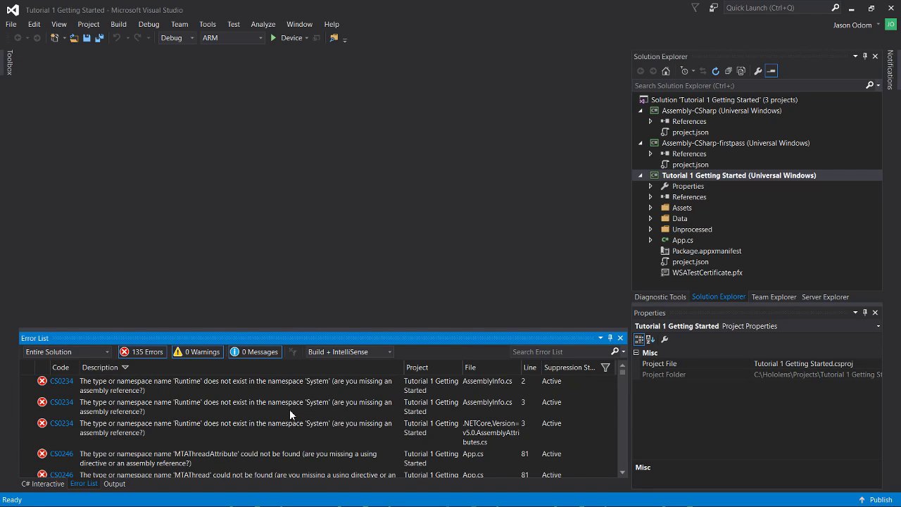
pyautogui.scroll(-5, 289, 412)
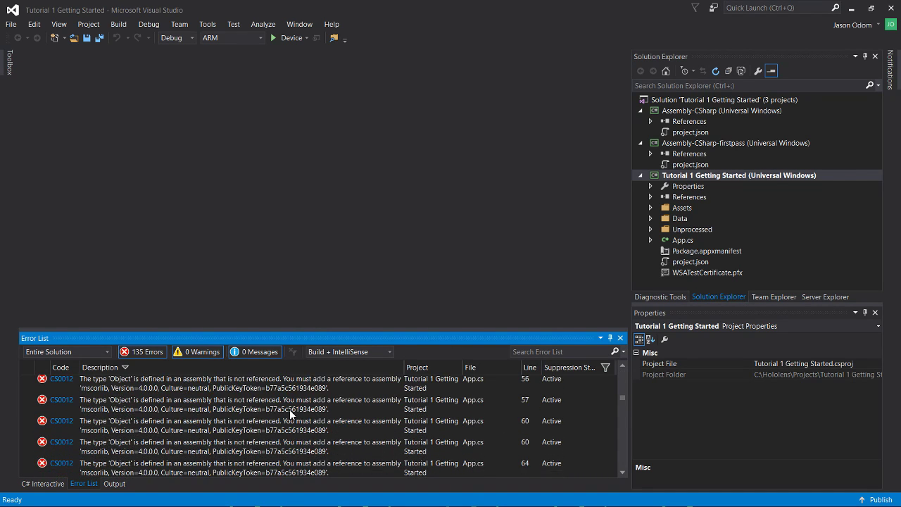
pyautogui.scroll(10, 289, 409)
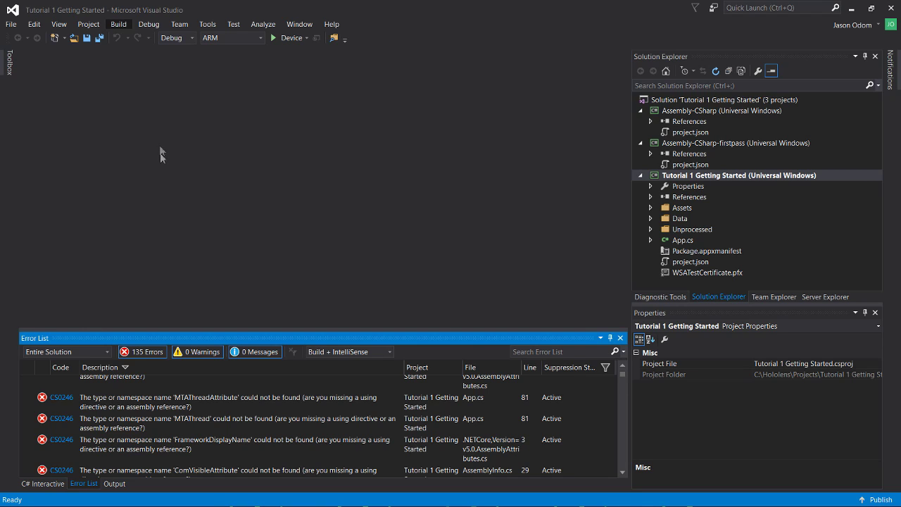
# Step: Start building the solution, and switch its target to the x86 platform on Remote Machine
pyautogui.click(144, 83)
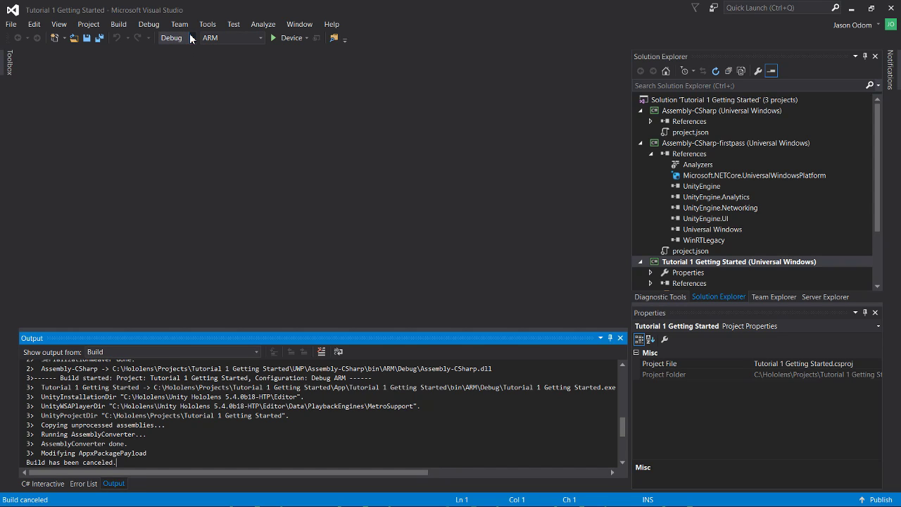
pyautogui.click(220, 73)
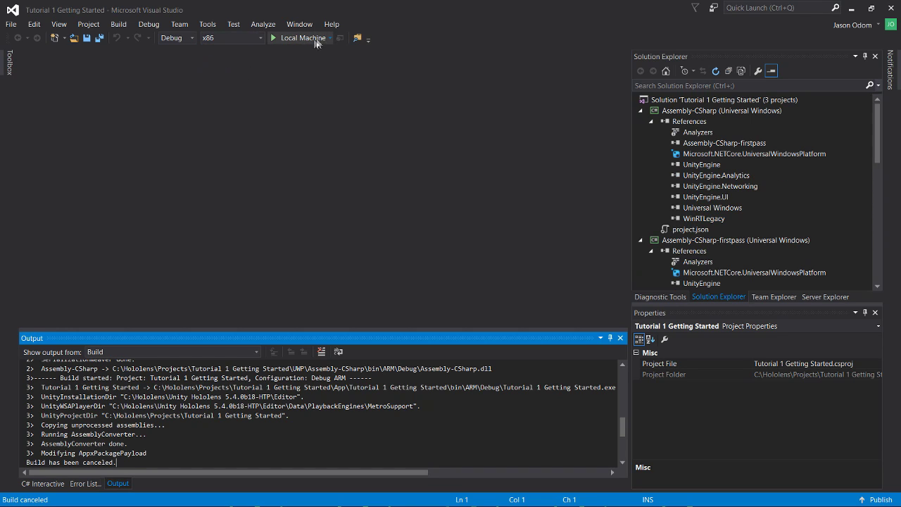
pyautogui.click(301, 38)
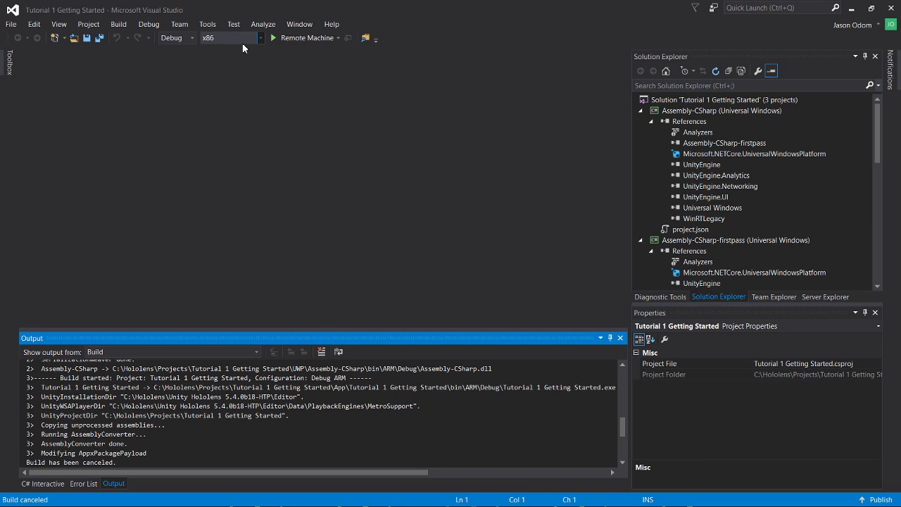
pyautogui.click(339, 41)
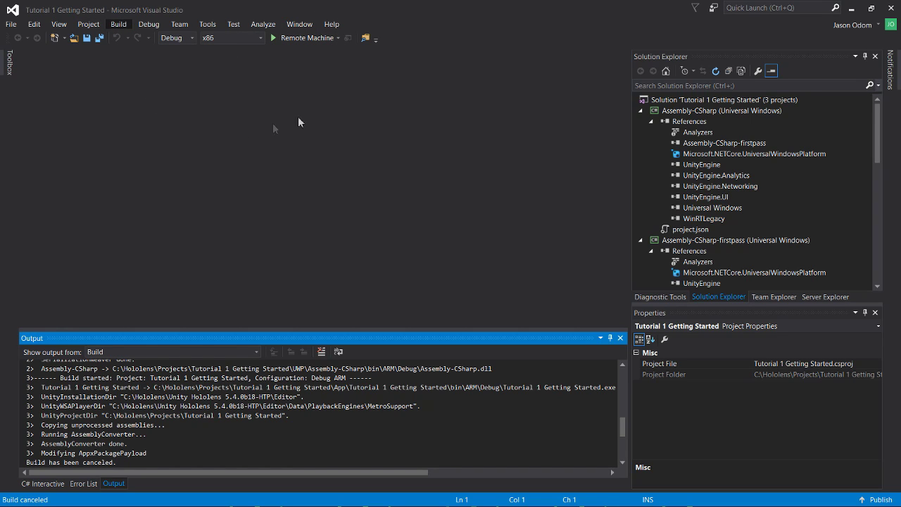
# Step: Deploy the solution to the HoloLens and launch the Tutorial 1 Getting Started app on it
pyautogui.click(182, 131)
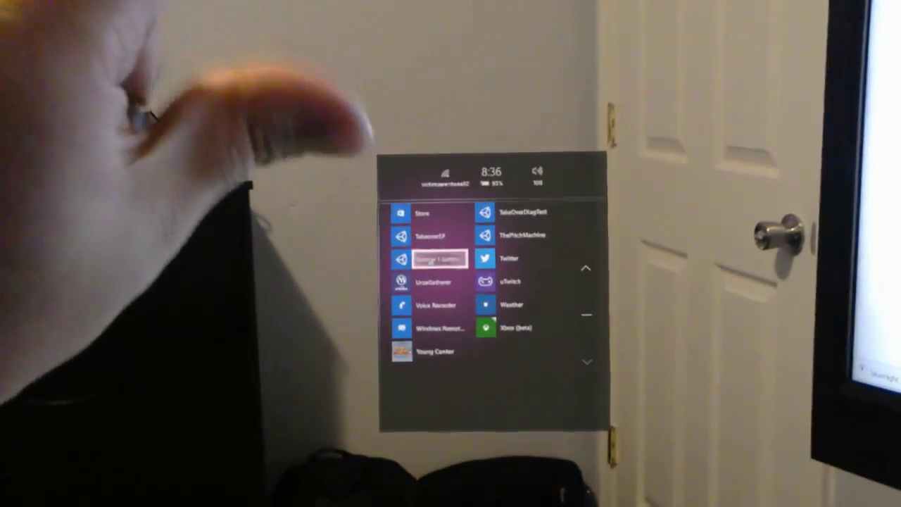
pyautogui.click(430, 263)
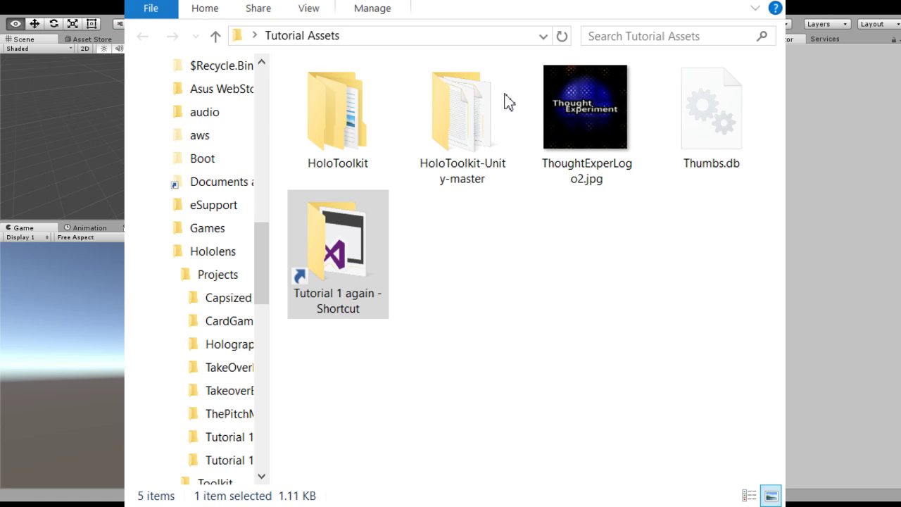
# Step: Compare the HoloToolkit folder in HoloToolkit-Unity-master's Assets with the separate HoloToolkit folder in Tutorial Assets
pyautogui.doubleClick(445, 123)
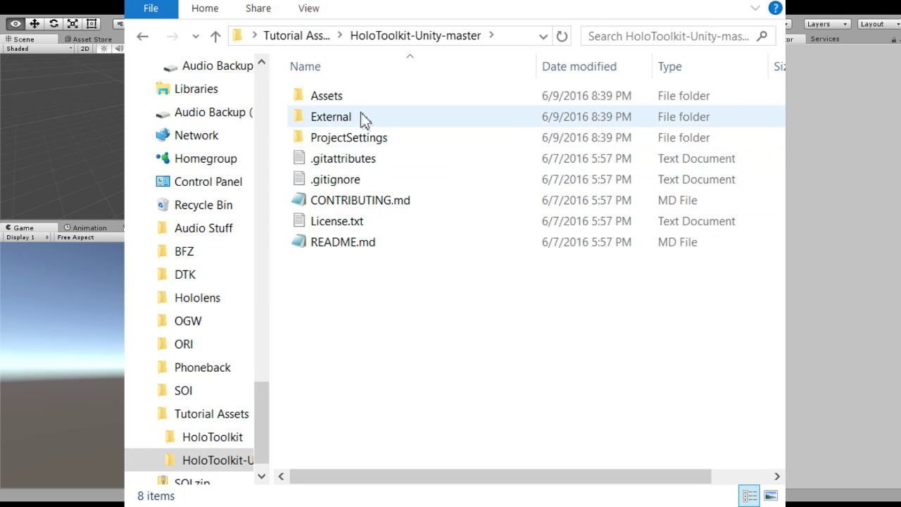
pyautogui.doubleClick(352, 96)
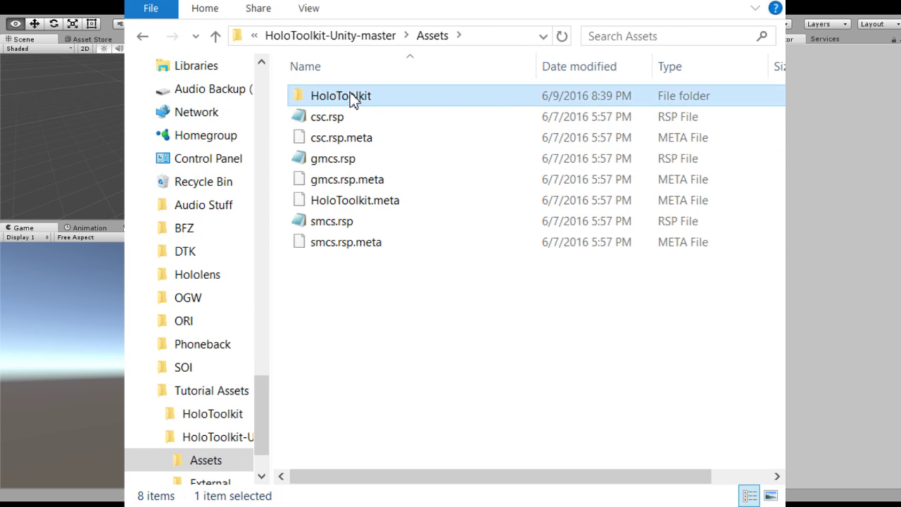
pyautogui.doubleClick(351, 97)
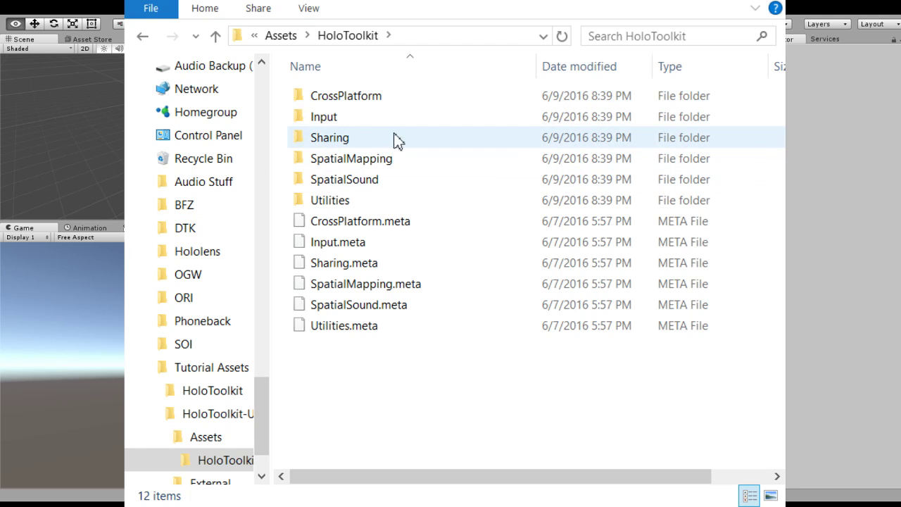
pyautogui.click(145, 36)
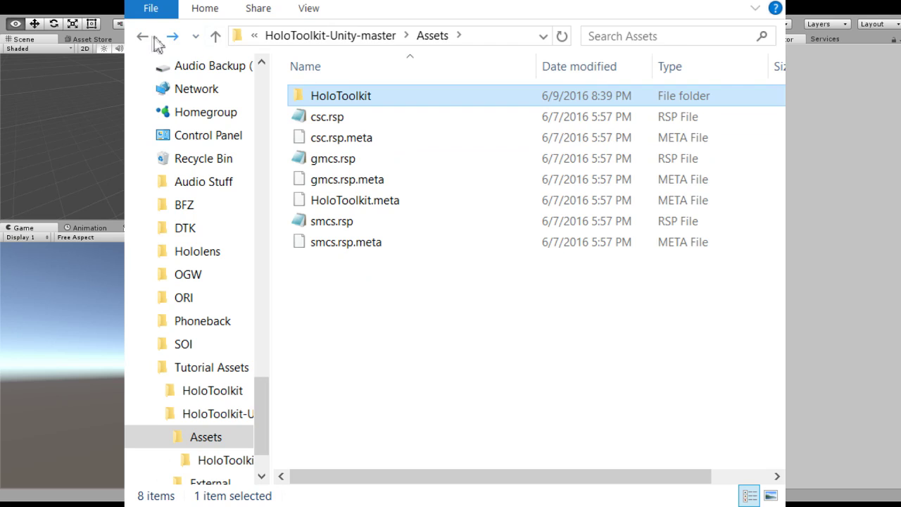
pyautogui.click(143, 36)
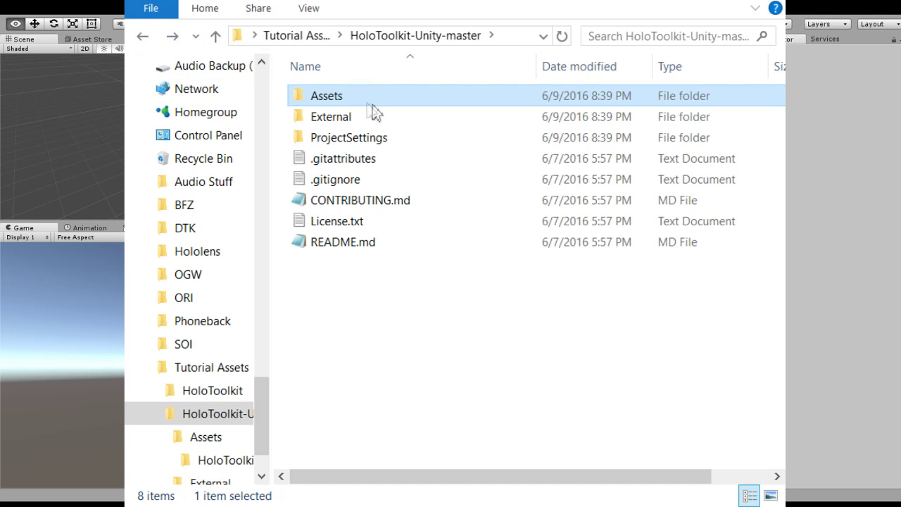
pyautogui.click(296, 35)
pyautogui.doubleClick(340, 119)
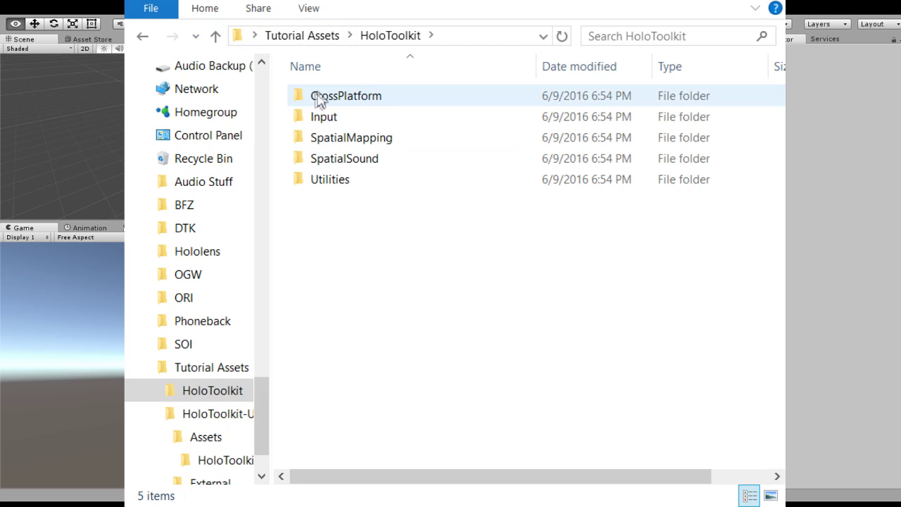
# Step: Copy the HoloToolkit folder from Tutorial Assets into the Assets folder of the Tutorial 1 again project
pyautogui.click(143, 37)
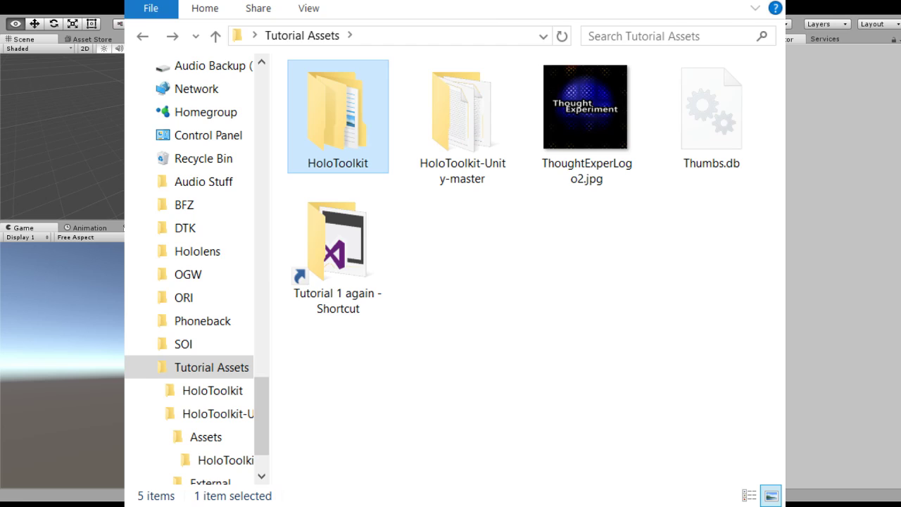
pyautogui.hotkey('alt', 'Tab')
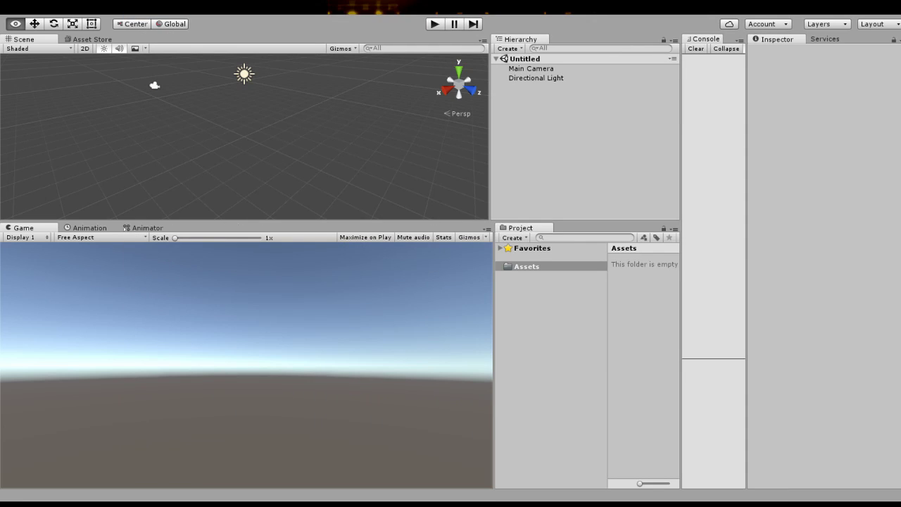
pyautogui.hotkey('alt', 'Tab')
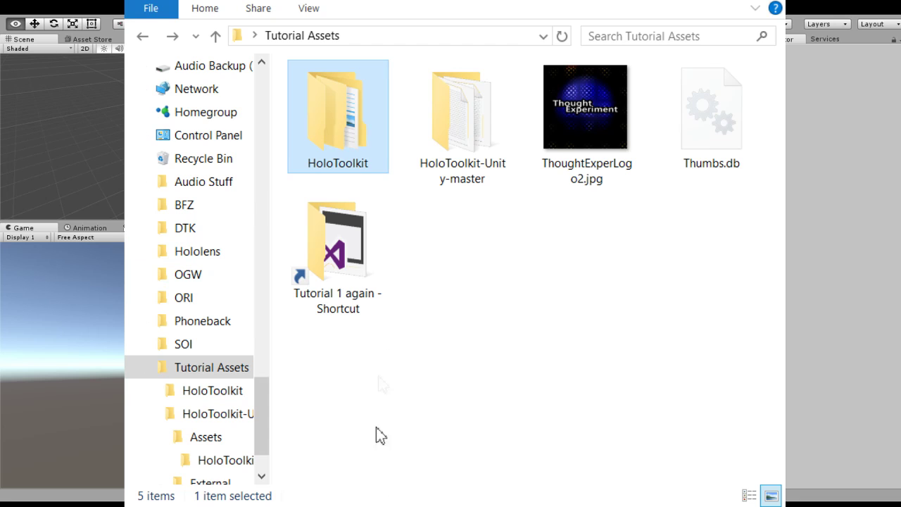
pyautogui.doubleClick(344, 280)
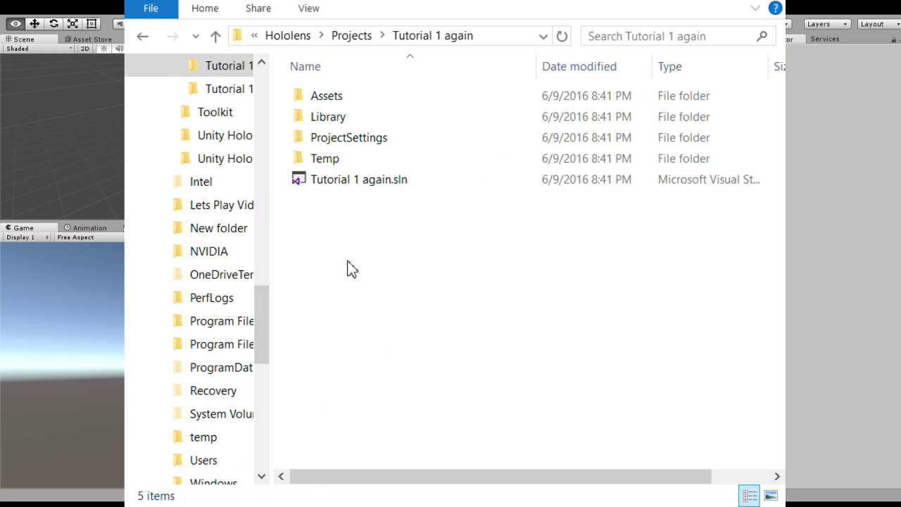
pyautogui.doubleClick(330, 98)
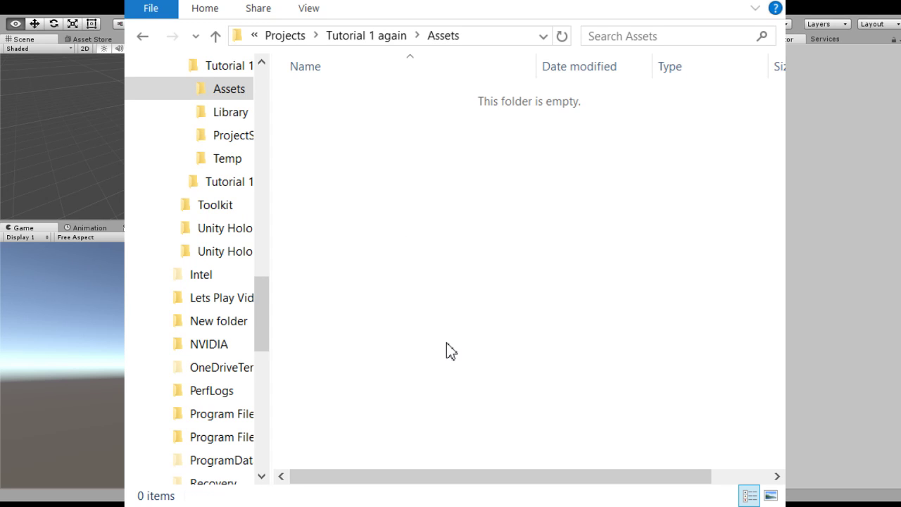
pyautogui.hotkey('ctrl', 'v')
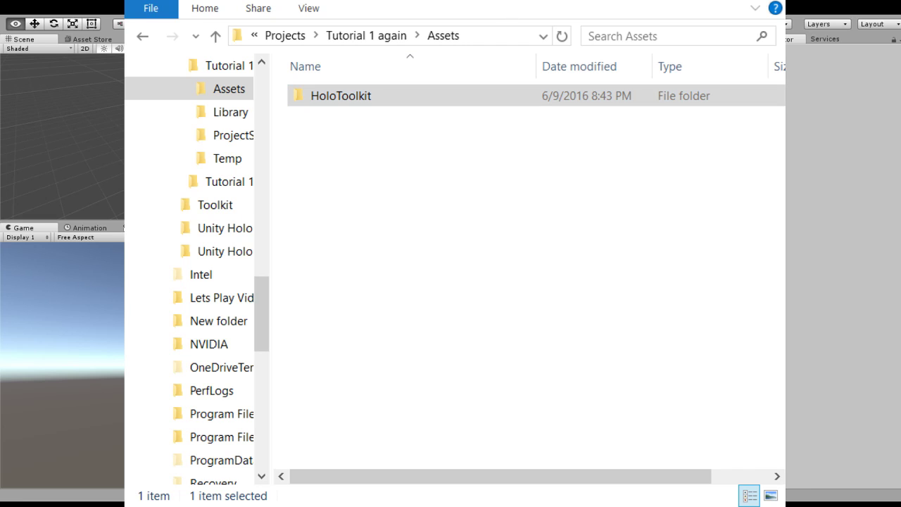
# Step: Switch to Unity and examine the imported HoloToolkit folders, including the SpatialMapping prefabs
pyautogui.hotkey('alt', 'Tab')
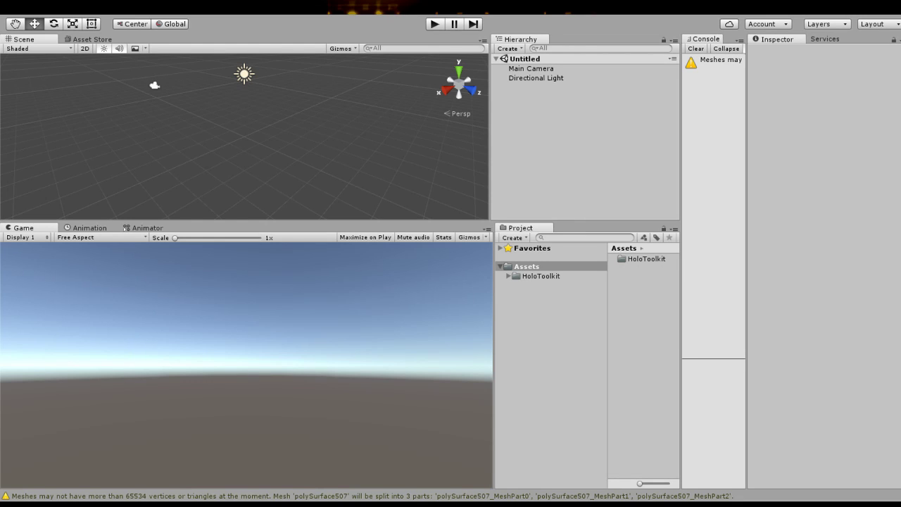
pyautogui.click(507, 276)
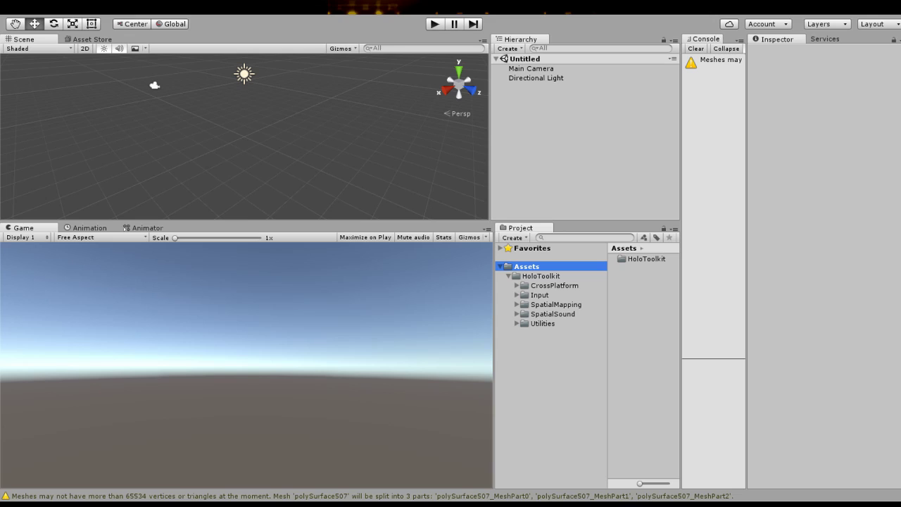
pyautogui.click(517, 304)
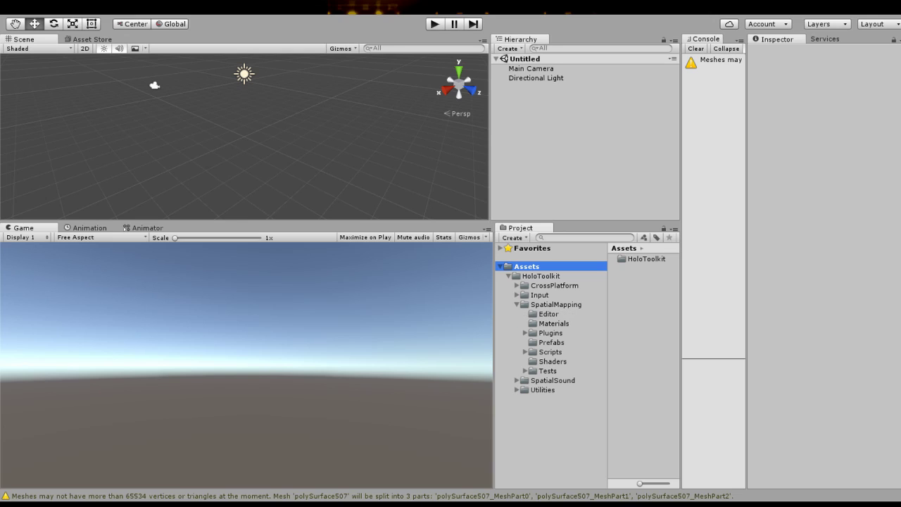
pyautogui.click(516, 304)
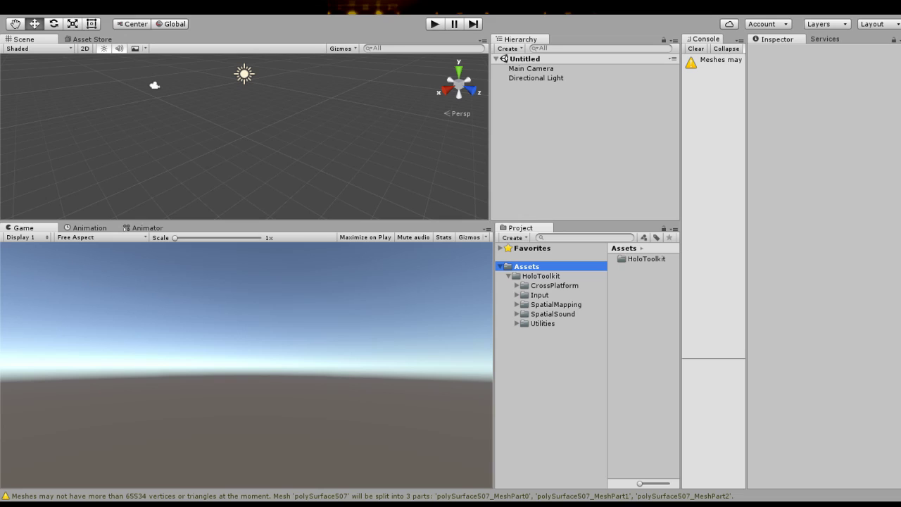
pyautogui.click(540, 276)
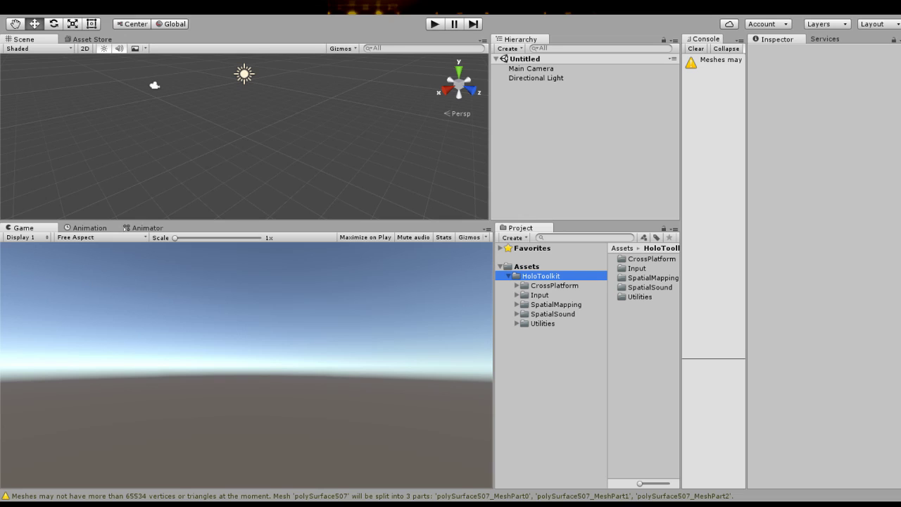
pyautogui.click(516, 314)
pyautogui.click(516, 304)
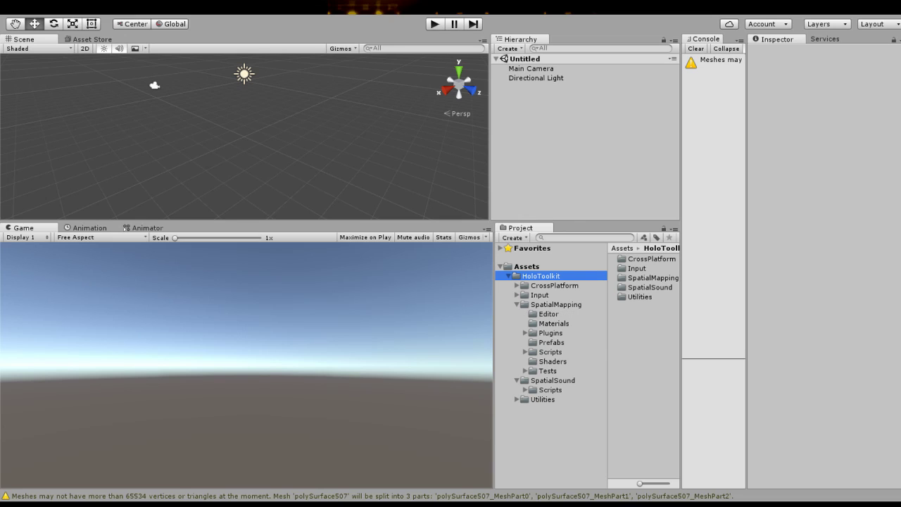
pyautogui.click(551, 342)
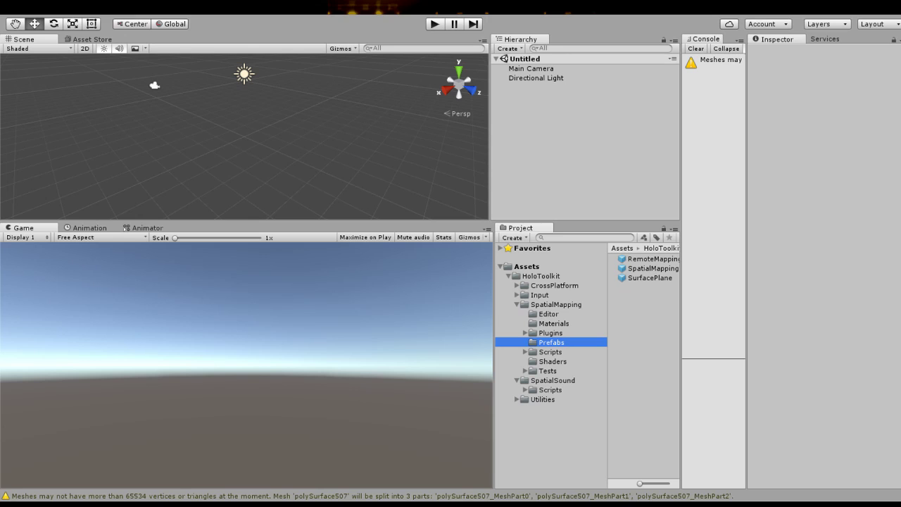
# Step: Replace the scene's default Main Camera with the Main Camera prefab from HoloToolkit's Utilities Prefabs folder
pyautogui.click(517, 399)
pyautogui.click(551, 418)
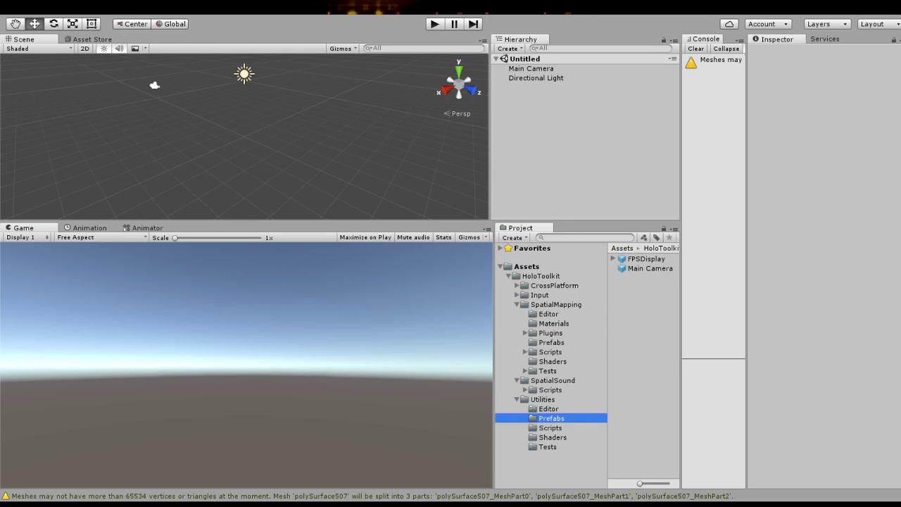
pyautogui.click(531, 69)
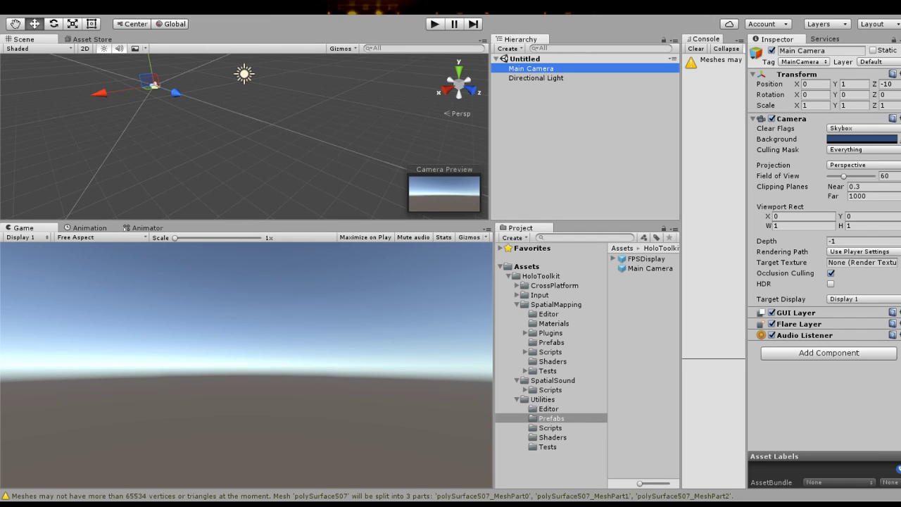
pyautogui.press('Delete')
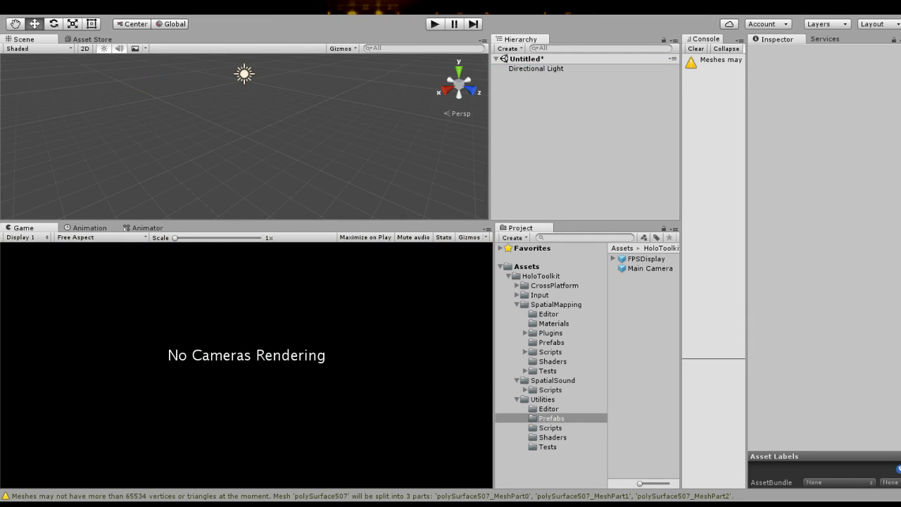
pyautogui.click(644, 268)
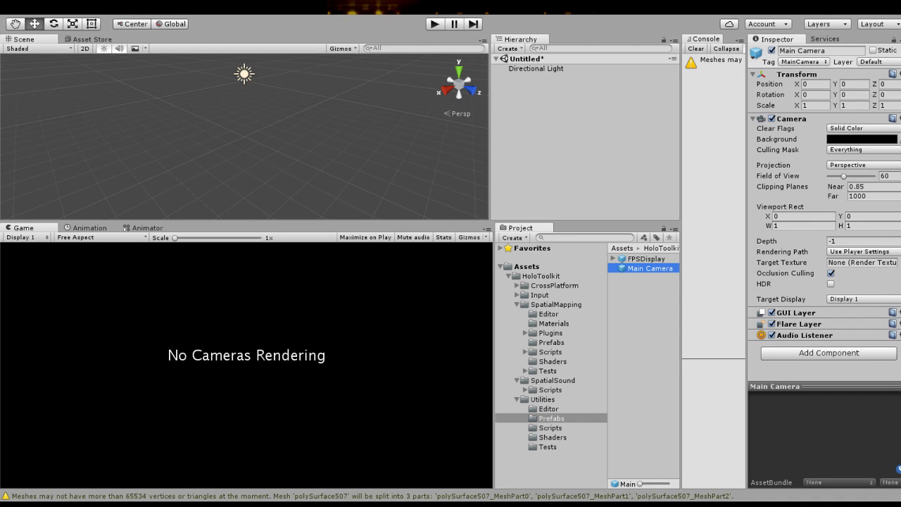
pyautogui.moveTo(643, 268); pyautogui.dragTo(535, 84)
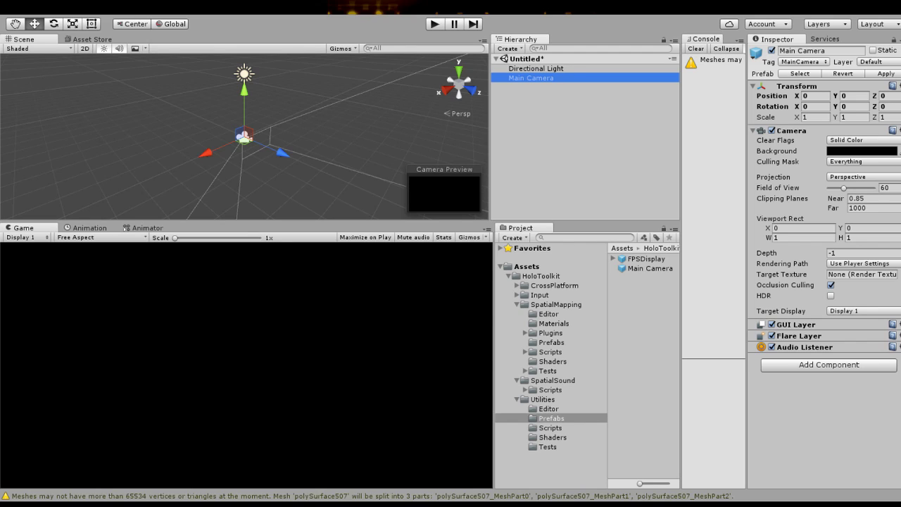
# Step: Add the FPSDisplay prefab to the scene, and create a cylinder with its Z position set to 4
pyautogui.moveTo(646, 258); pyautogui.dragTo(535, 91)
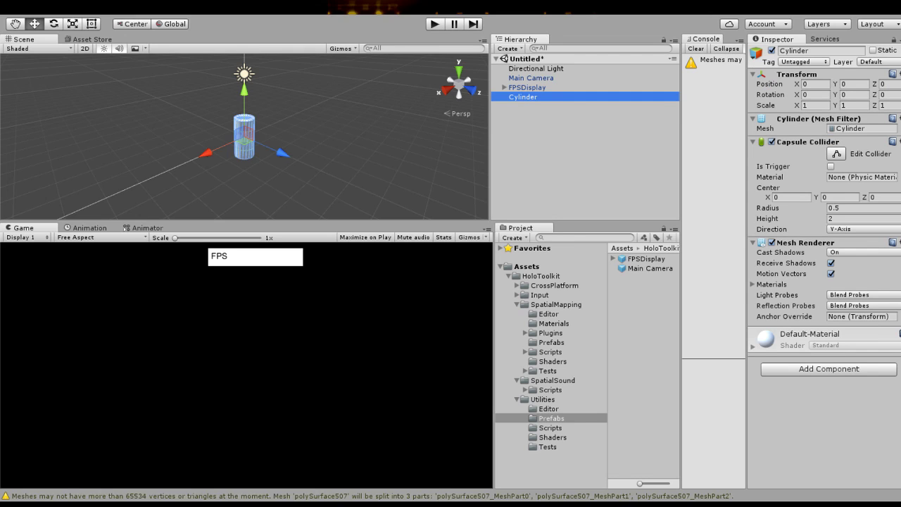
pyautogui.click(884, 84)
pyautogui.write('4')
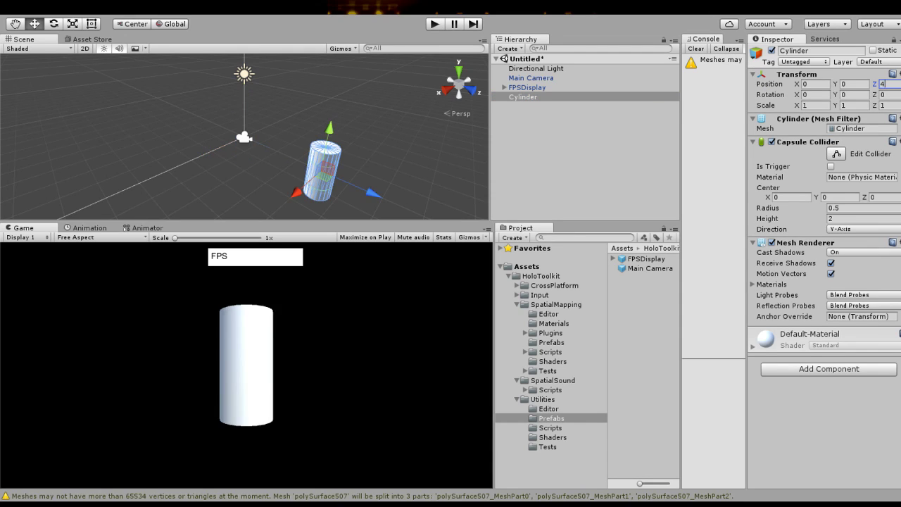